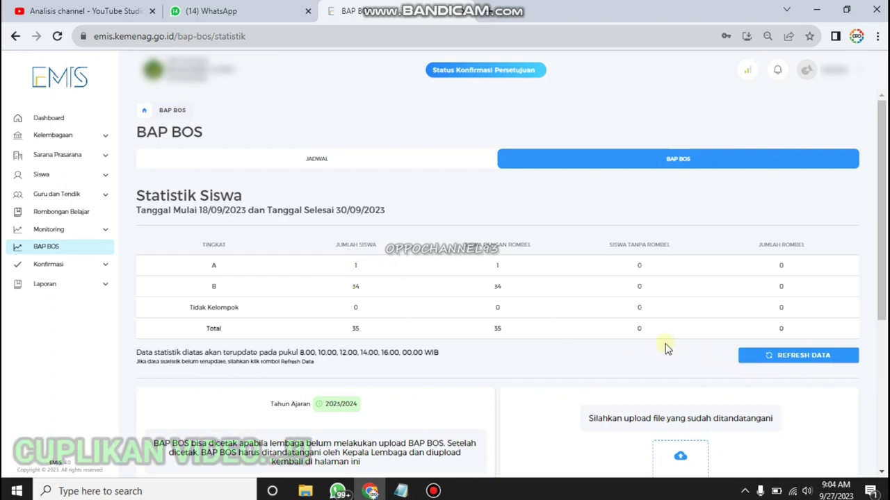
Review the student statistics on the BAP BOS page and refresh the data
{"action": "scroll", "coordinate": [664, 349], "scroll_direction": "down", "scroll_amount": 1}
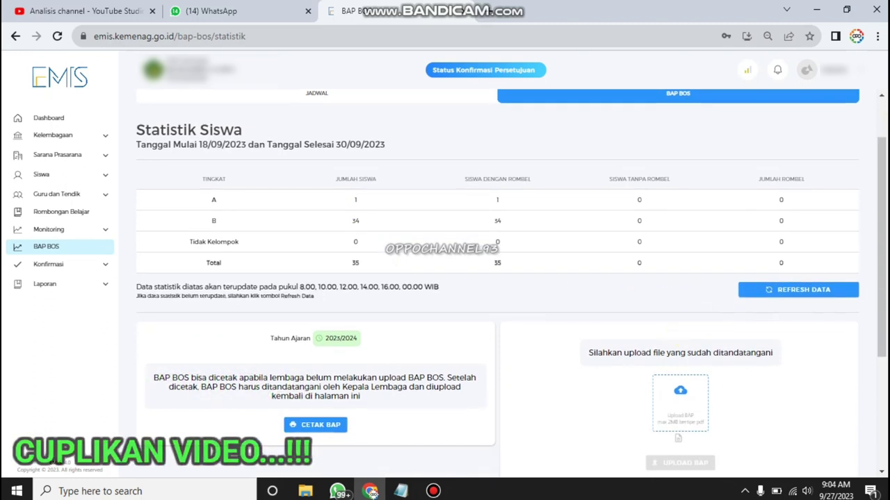
{"action": "scroll", "coordinate": [882, 257], "scroll_direction": "up", "scroll_amount": 1}
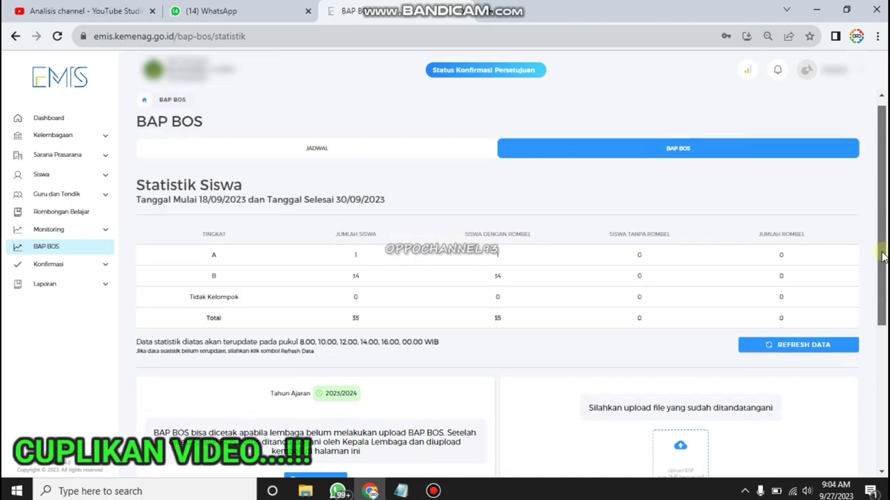
{"action": "left_click", "coordinate": [807, 345]}
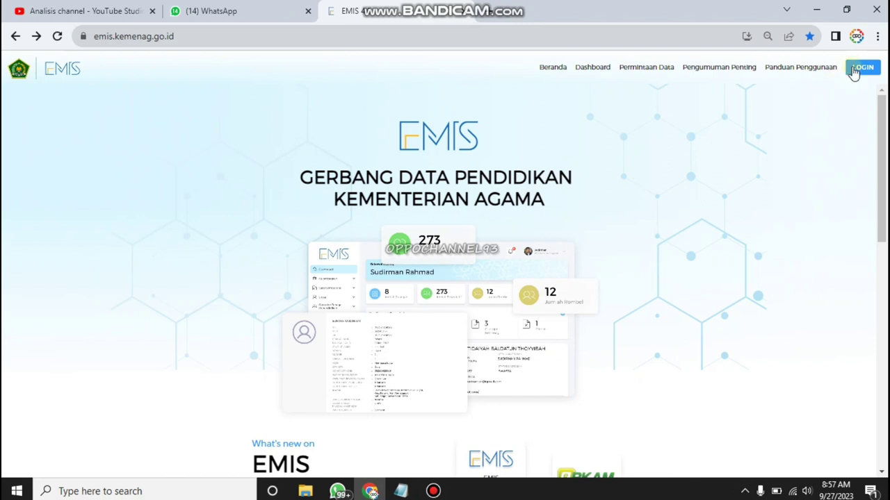
Log in to EMIS with the prefilled account credentials after confirming the "Saya bukan robot" check
{"action": "left_click", "coordinate": [860, 70]}
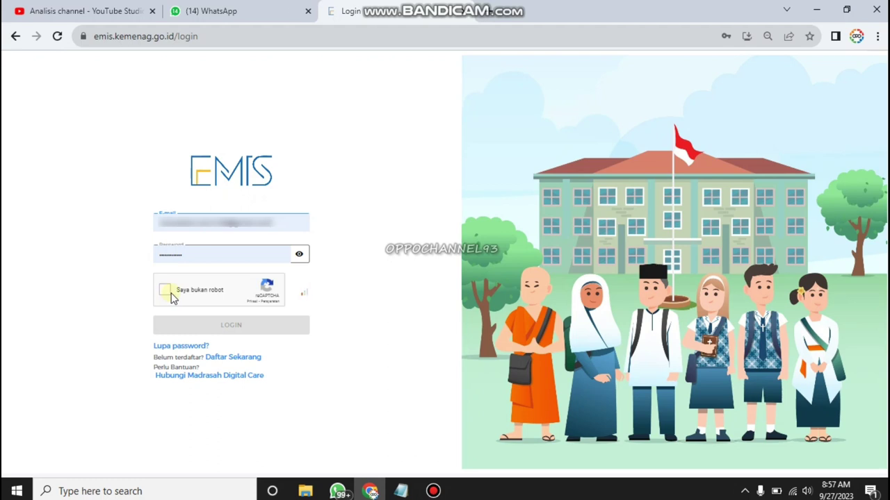
{"action": "left_click", "coordinate": [171, 291]}
{"action": "left_click", "coordinate": [207, 326]}
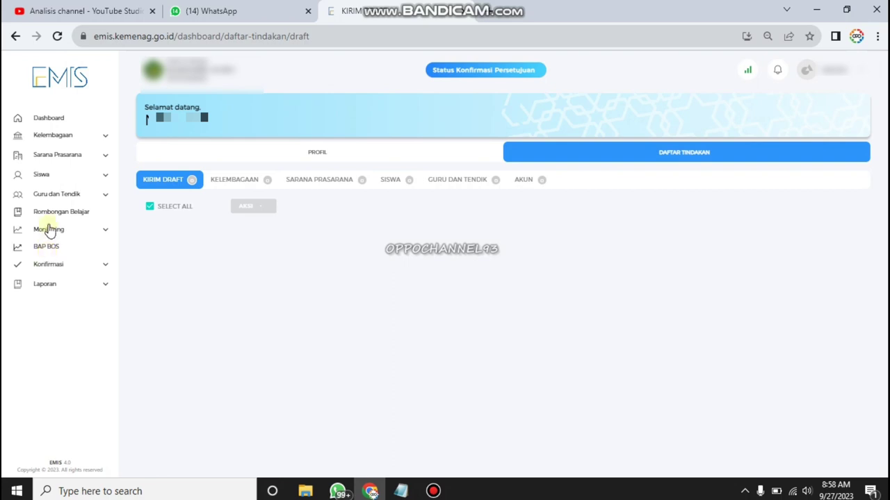
Review the Daftar Siswa student list, and open the BAP BOS student statistics
{"action": "left_click", "coordinate": [43, 175]}
{"action": "left_click", "coordinate": [51, 192]}
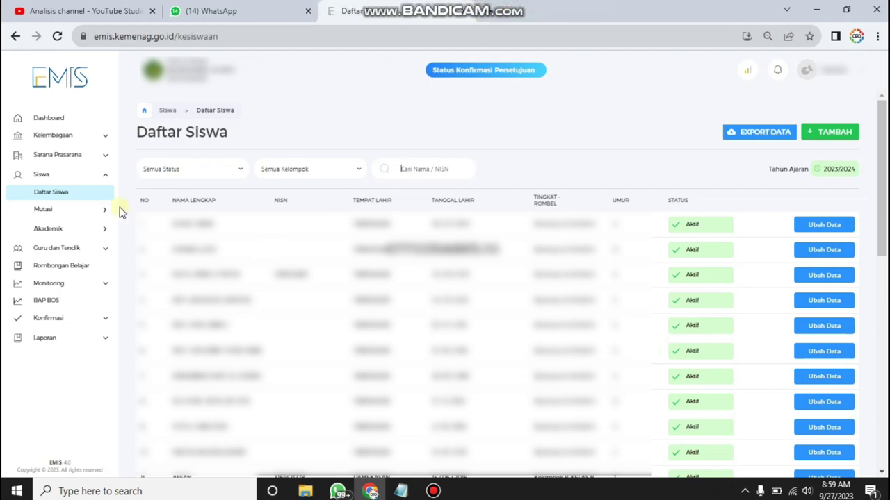
{"action": "left_click", "coordinate": [54, 303]}
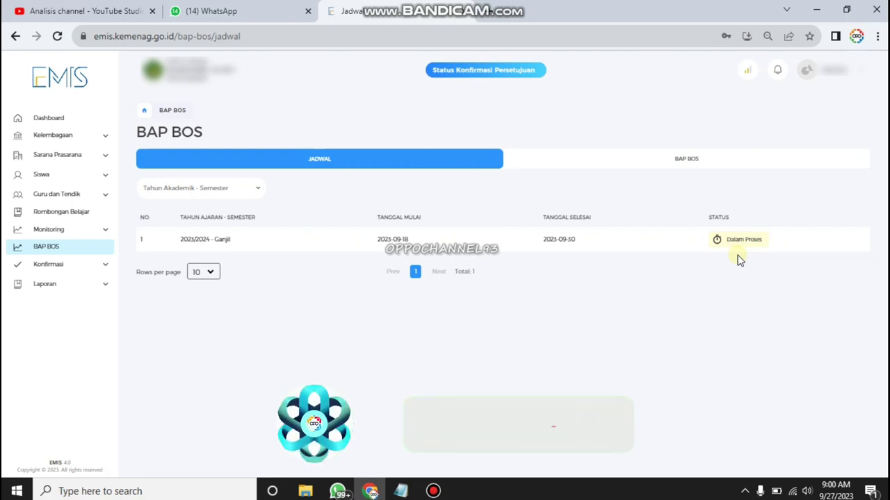
{"action": "left_click", "coordinate": [689, 163]}
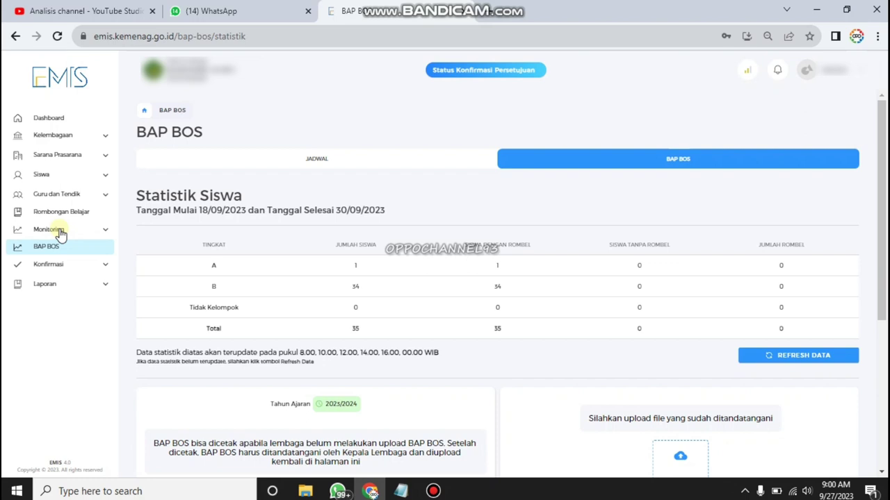
Open the Monitoring details for Siswa and silence the WhatsApp browser tab
{"action": "left_click", "coordinate": [61, 232]}
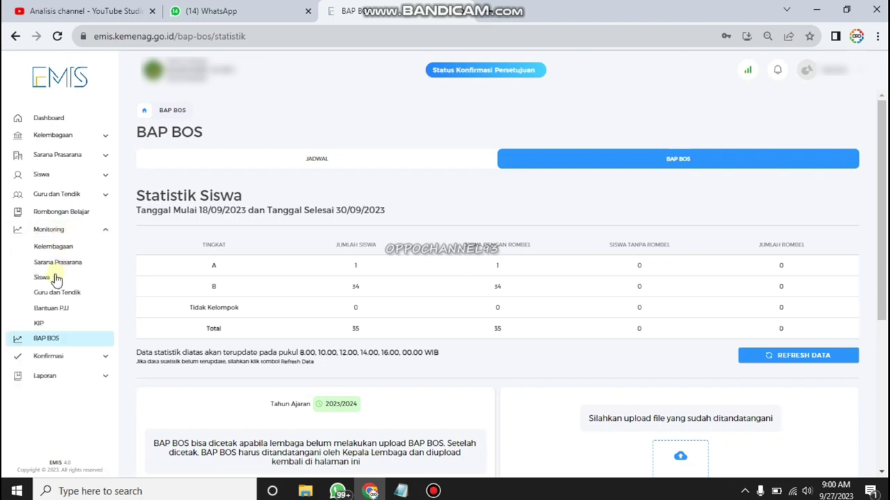
{"action": "left_click", "coordinate": [56, 278]}
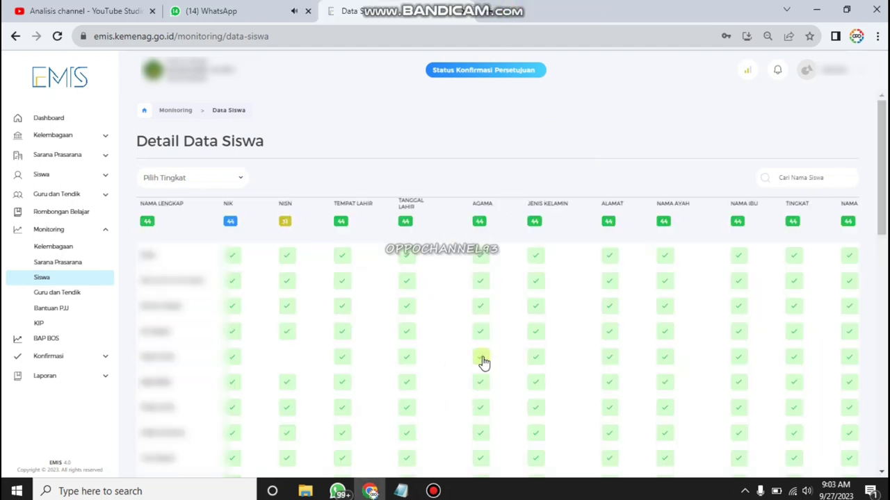
{"action": "right_click", "coordinate": [243, 8]}
{"action": "left_click", "coordinate": [289, 132]}
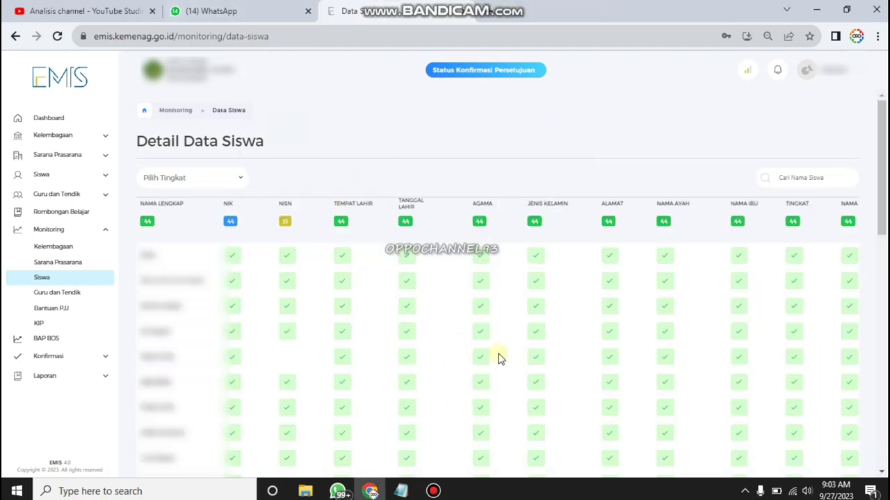
Examine the completeness marks and legend in the Detail Data Siswa table across its rows and columns, and go on to page 2
{"action": "scroll", "coordinate": [299, 353], "scroll_direction": "down", "scroll_amount": 10}
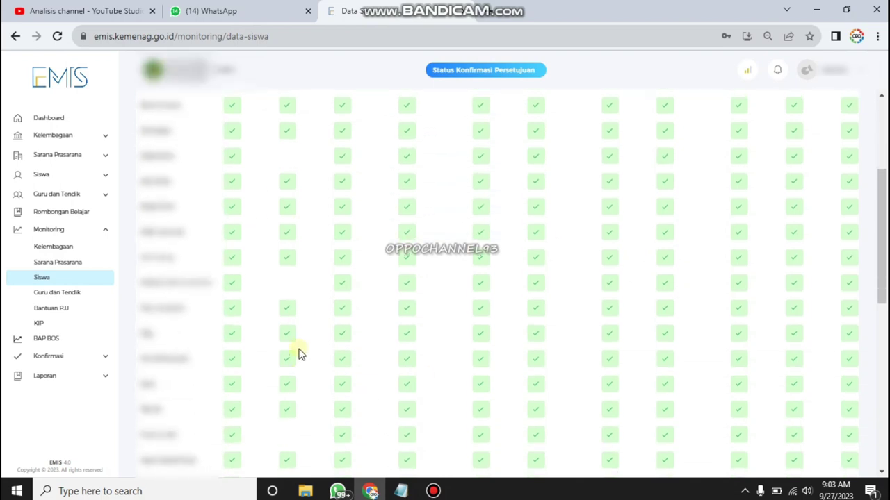
{"action": "scroll", "coordinate": [431, 350], "scroll_direction": "up", "scroll_amount": 2}
{"action": "scroll", "coordinate": [434, 348], "scroll_direction": "up", "scroll_amount": 5}
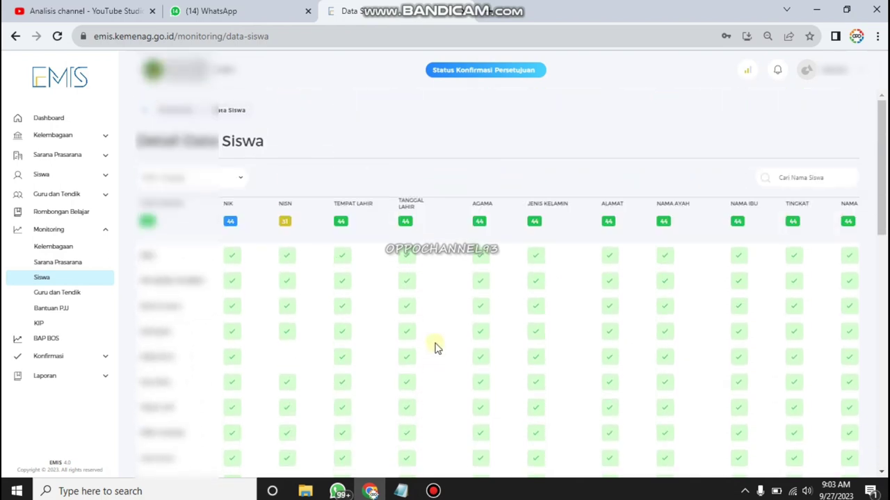
{"action": "scroll", "coordinate": [434, 348], "scroll_direction": "down", "scroll_amount": 10}
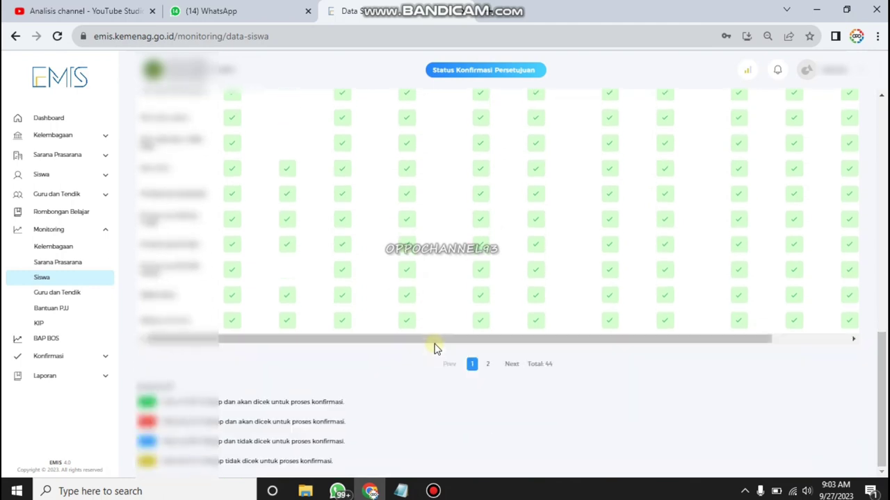
{"action": "left_click_drag", "start_coordinate": [428, 340], "coordinate": [699, 324]}
{"action": "scroll", "coordinate": [699, 324], "scroll_direction": "up", "scroll_amount": 5}
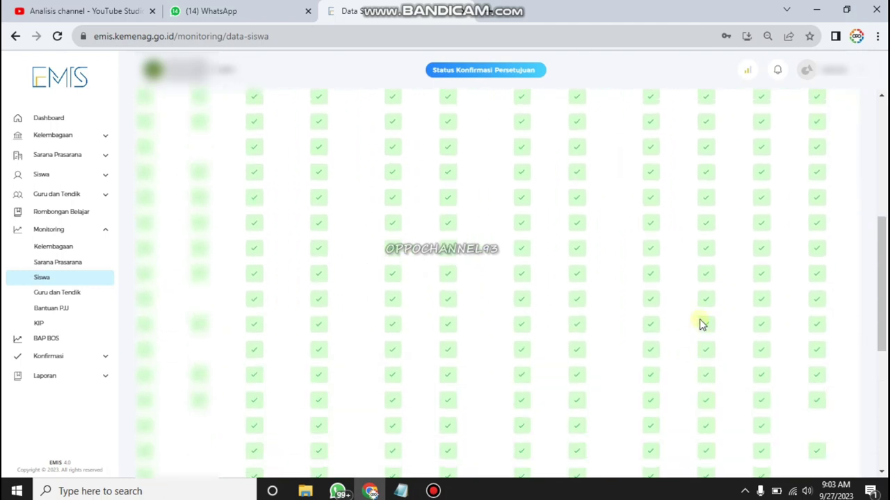
{"action": "scroll", "coordinate": [657, 352], "scroll_direction": "down", "scroll_amount": 3}
{"action": "scroll", "coordinate": [657, 352], "scroll_direction": "down", "scroll_amount": 5}
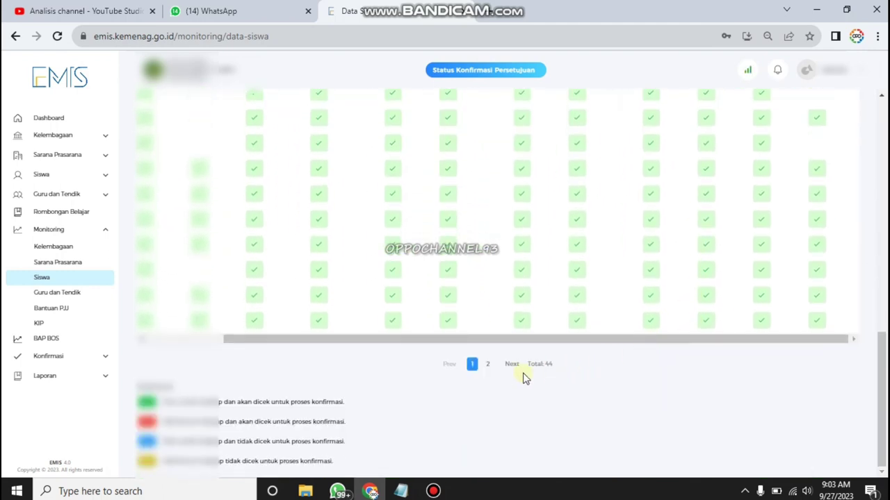
{"action": "left_click", "coordinate": [488, 368]}
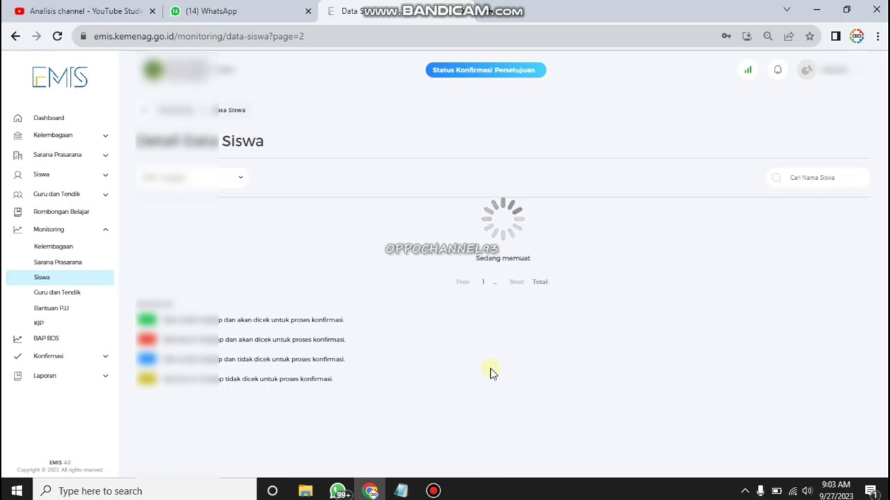
Return to the BAP BOS student statistics and refresh the outdated data
{"action": "left_click", "coordinate": [60, 342]}
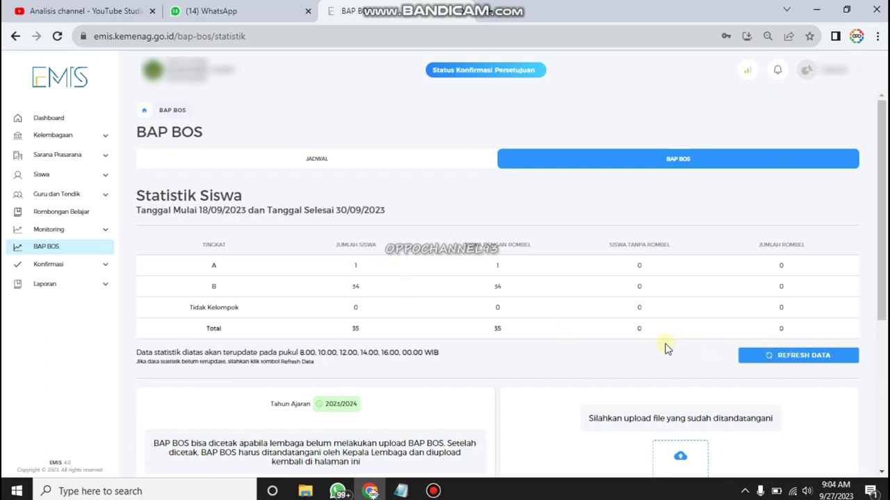
{"action": "scroll", "coordinate": [665, 348], "scroll_direction": "down", "scroll_amount": 1}
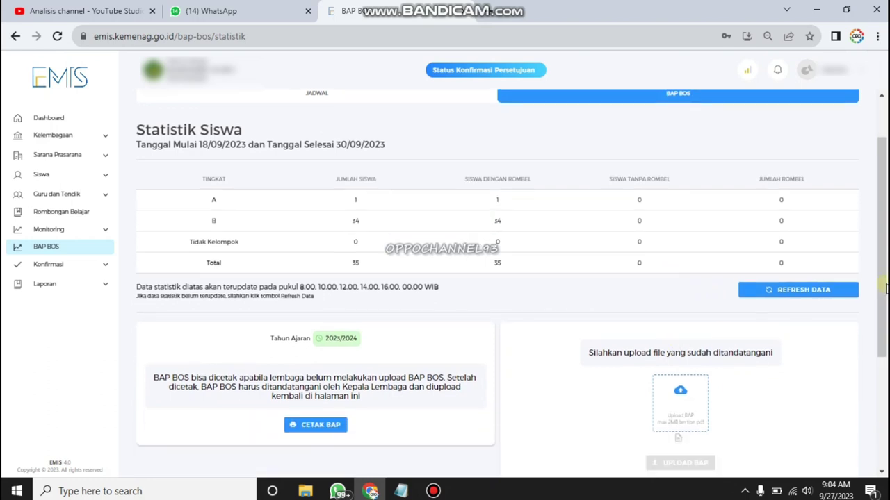
{"action": "left_click_drag", "start_coordinate": [885, 288], "coordinate": [883, 257]}
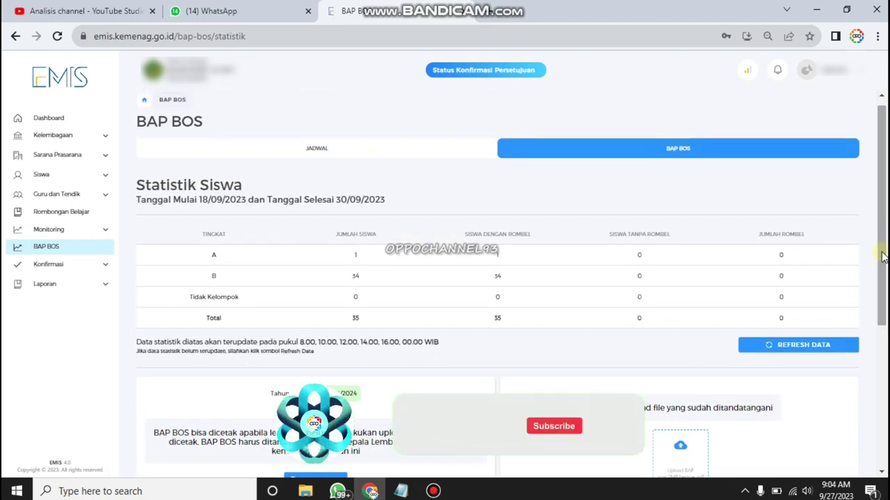
{"action": "left_click", "coordinate": [811, 342]}
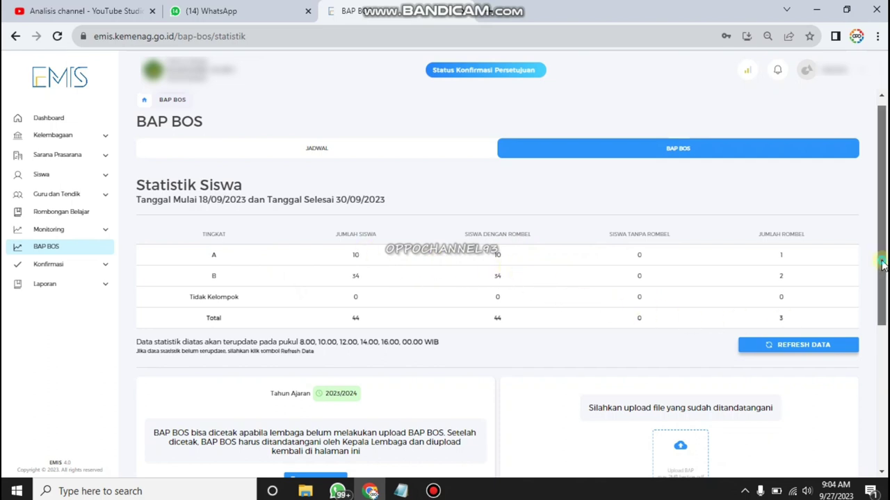
Print the 2023/2024 BAP and open the downloaded BAP_2023_2024_Ganjil (1).pdf to review it down to the signature area
{"action": "left_click_drag", "start_coordinate": [885, 266], "coordinate": [884, 281]}
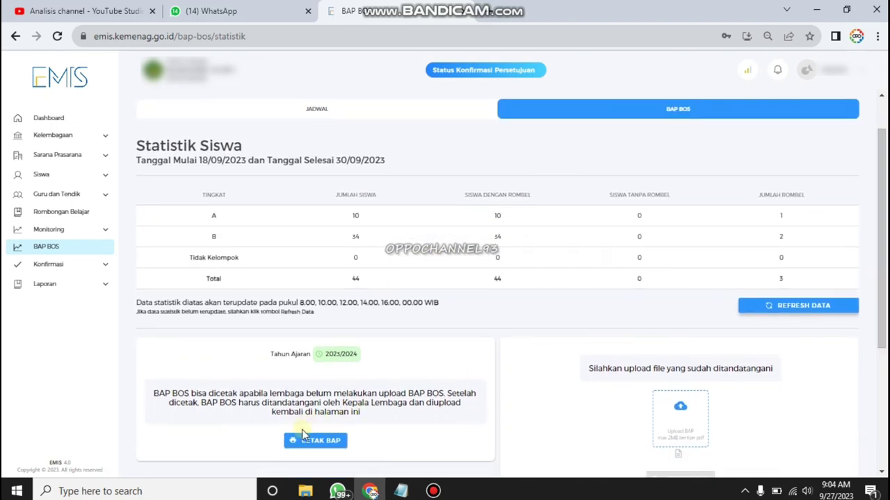
{"action": "left_click", "coordinate": [306, 441]}
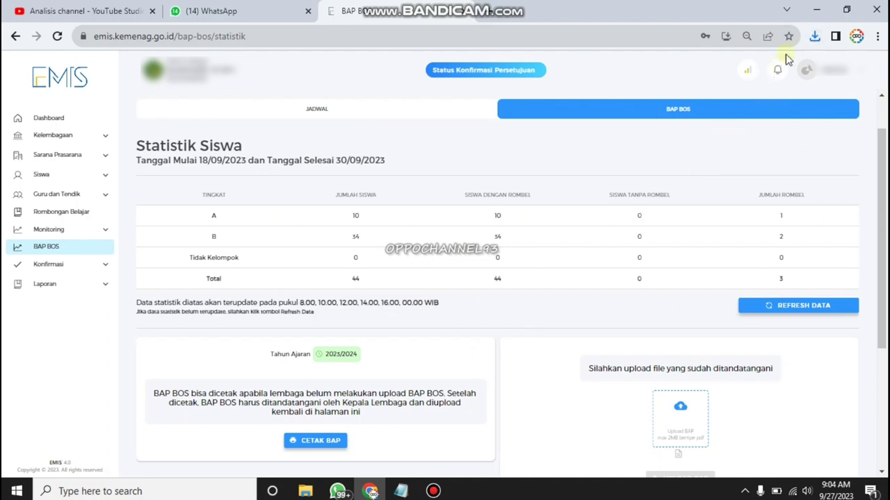
{"action": "left_click", "coordinate": [814, 36]}
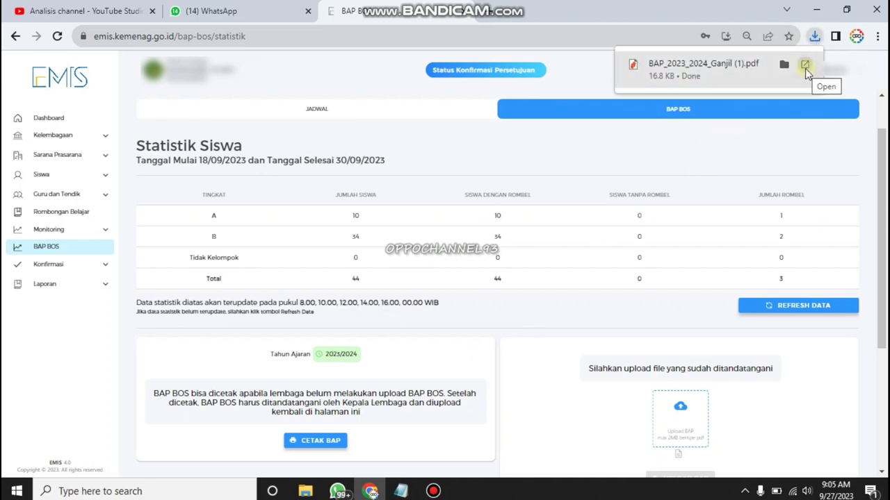
{"action": "left_click", "coordinate": [805, 66]}
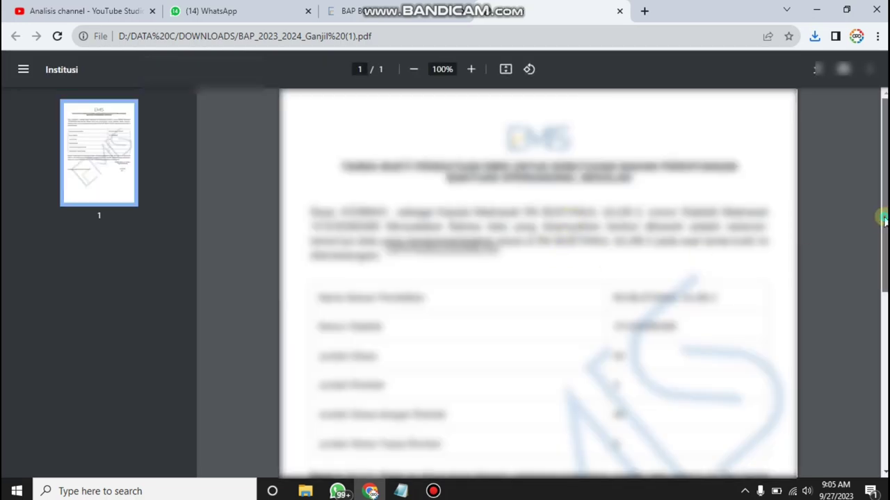
{"action": "left_click_drag", "start_coordinate": [880, 217], "coordinate": [880, 354]}
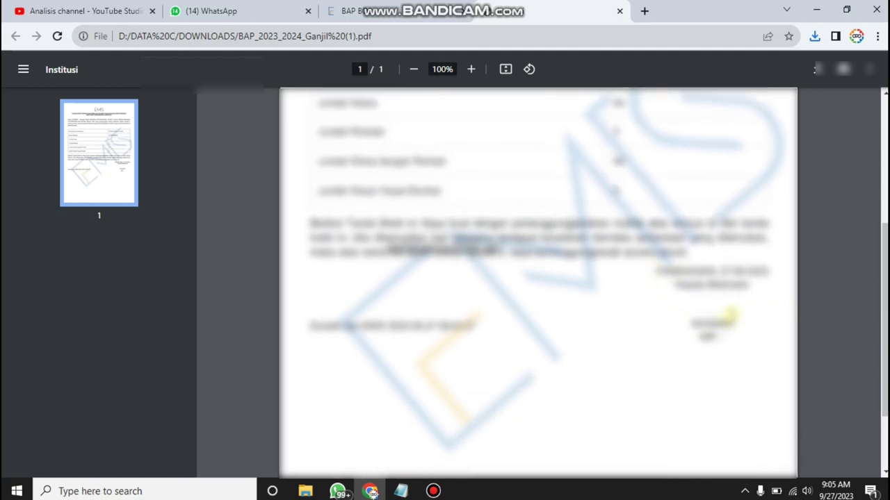
Attach BAP_2023_2024_Ganjil (1).pdf from the DOWNLOADS folder in DATA C on drive D: as the BAP file on the BAP BOS page
{"action": "left_click", "coordinate": [425, 20]}
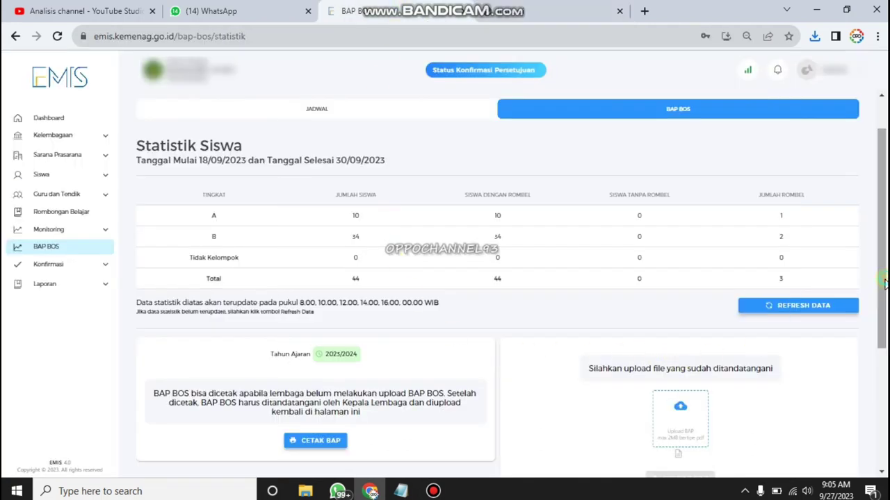
{"action": "scroll", "coordinate": [885, 283], "scroll_direction": "down", "scroll_amount": 1}
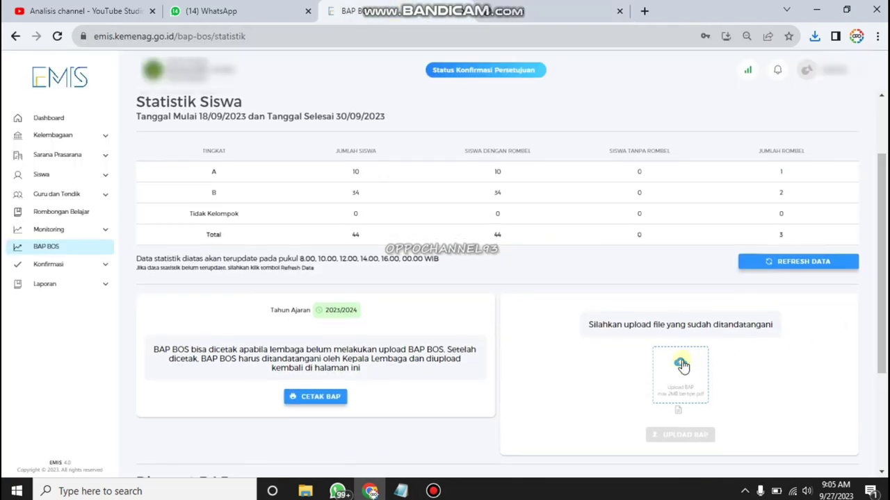
{"action": "left_click", "coordinate": [680, 364]}
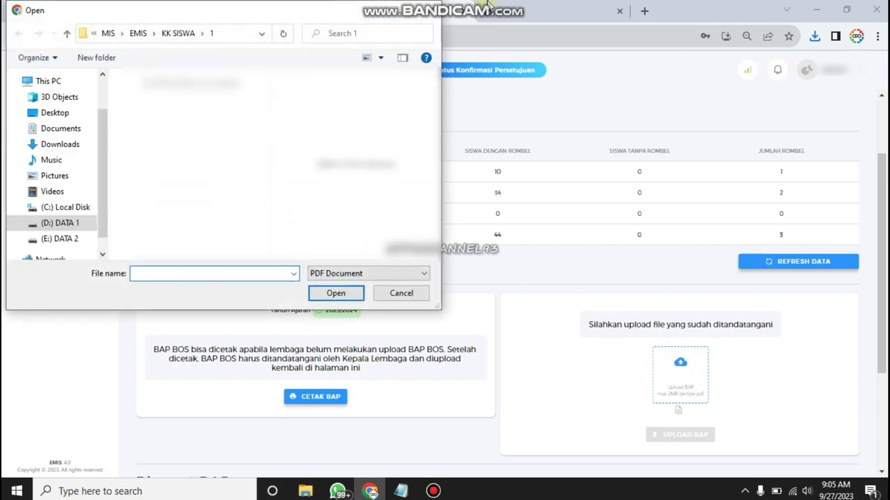
{"action": "left_click", "coordinate": [55, 227]}
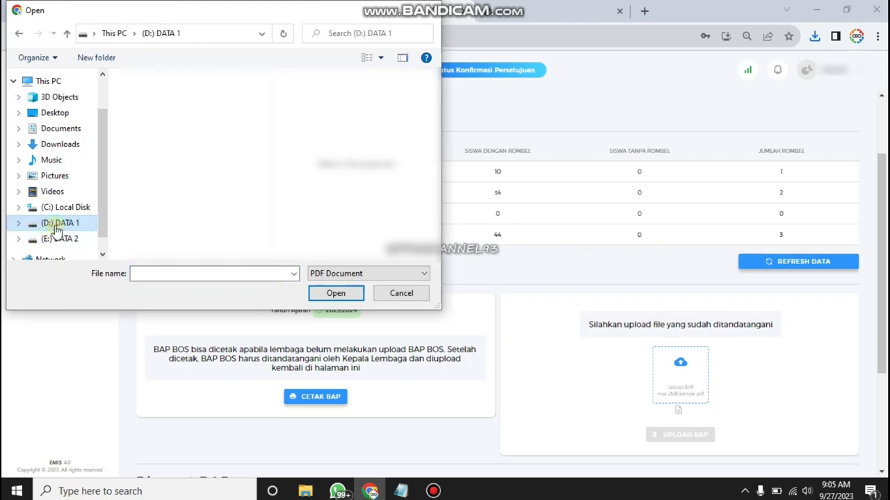
{"action": "double_click", "coordinate": [142, 123]}
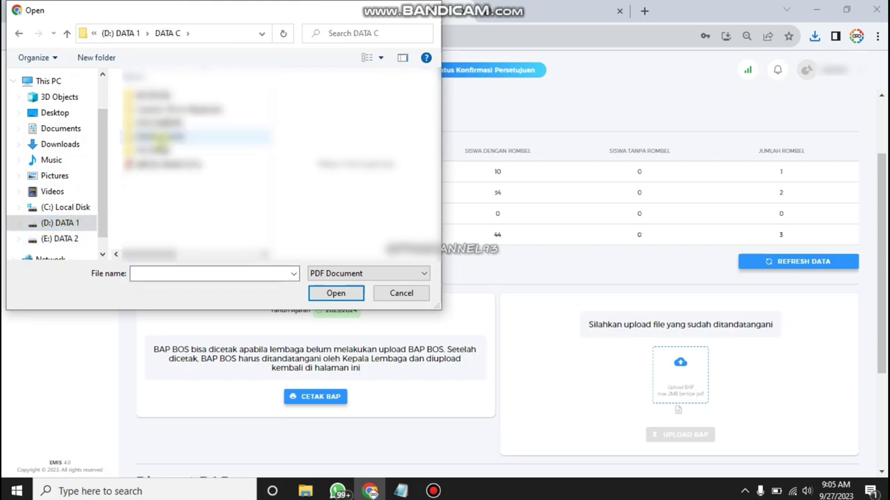
{"action": "double_click", "coordinate": [159, 136]}
{"action": "left_click_drag", "start_coordinate": [266, 89], "coordinate": [262, 128]}
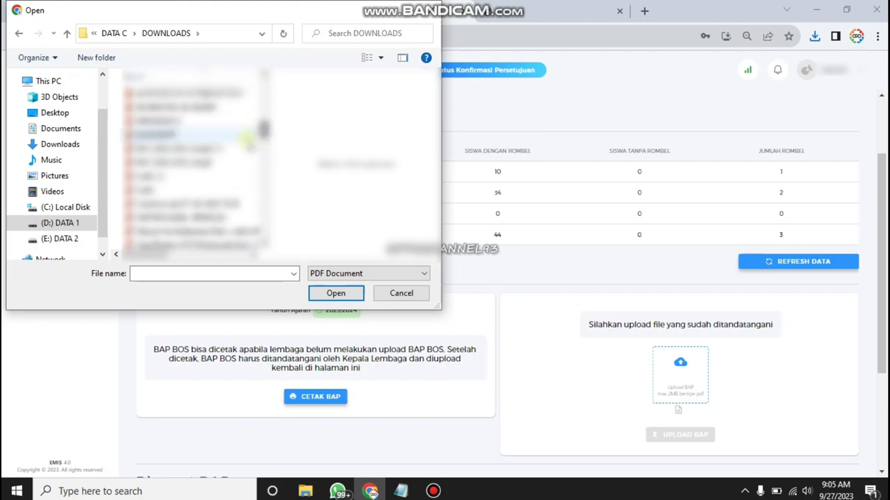
{"action": "left_click", "coordinate": [243, 147]}
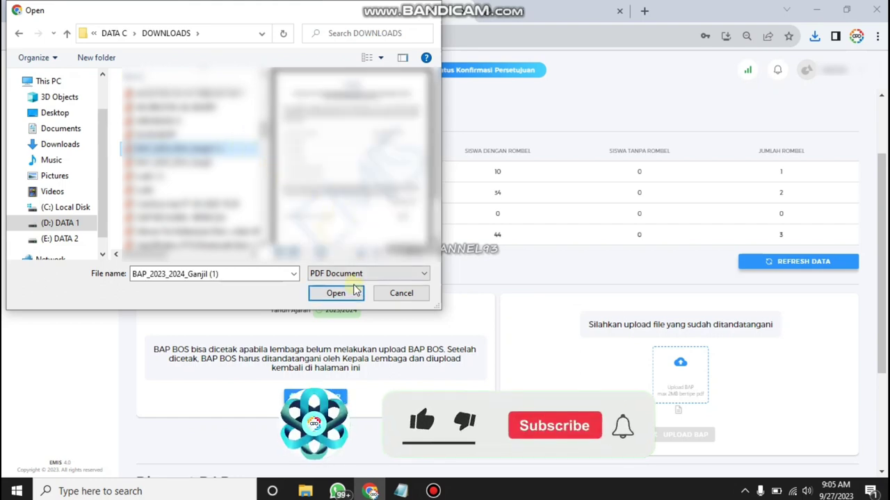
{"action": "left_click", "coordinate": [335, 295]}
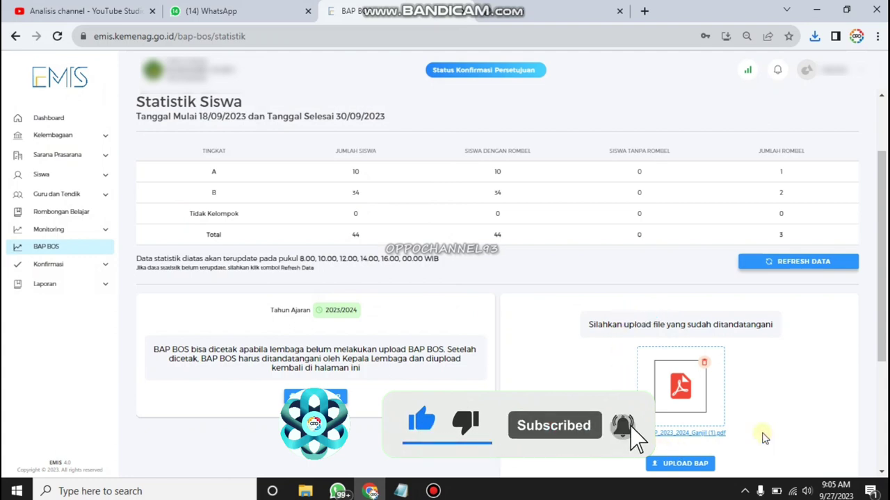
{"action": "scroll", "coordinate": [885, 321], "scroll_direction": "down", "scroll_amount": 1}
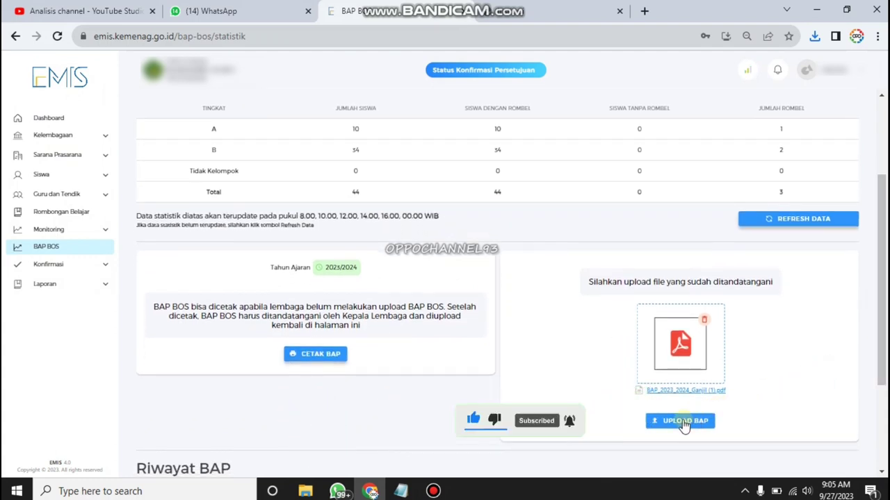
Upload the attached BAP PDF, confirm that the BAP BOS is correct, and close the thank-you message
{"action": "left_click", "coordinate": [683, 422]}
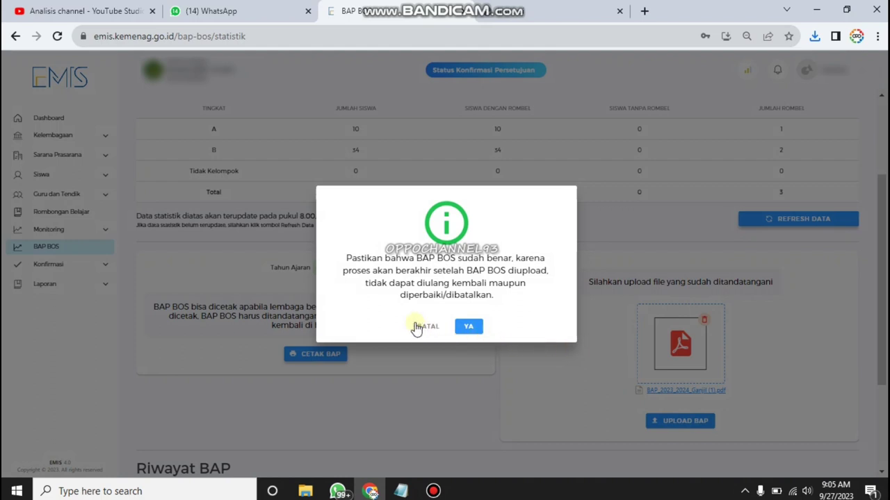
{"action": "mouse_move", "coordinate": [563, 5]}
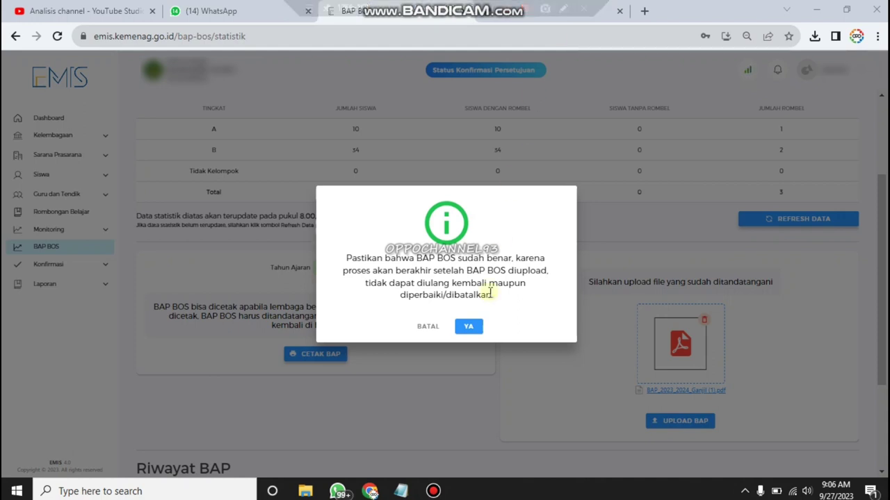
{"action": "left_click", "coordinate": [474, 330]}
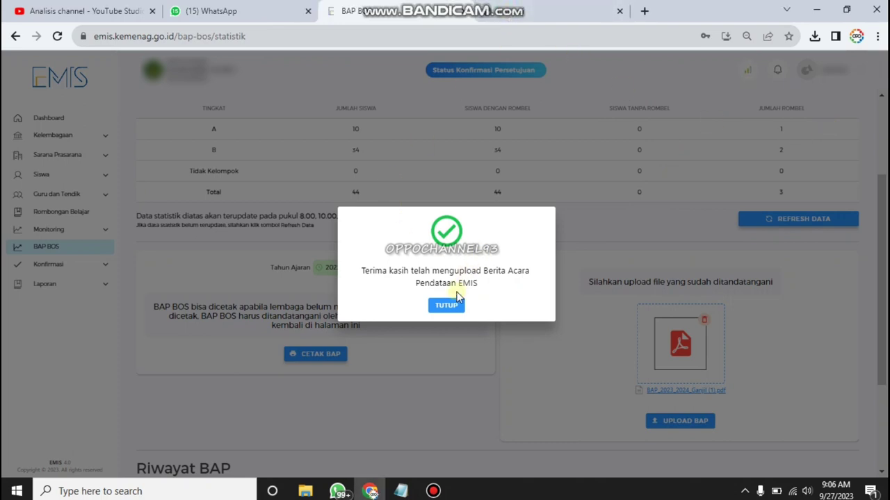
{"action": "left_click", "coordinate": [448, 307]}
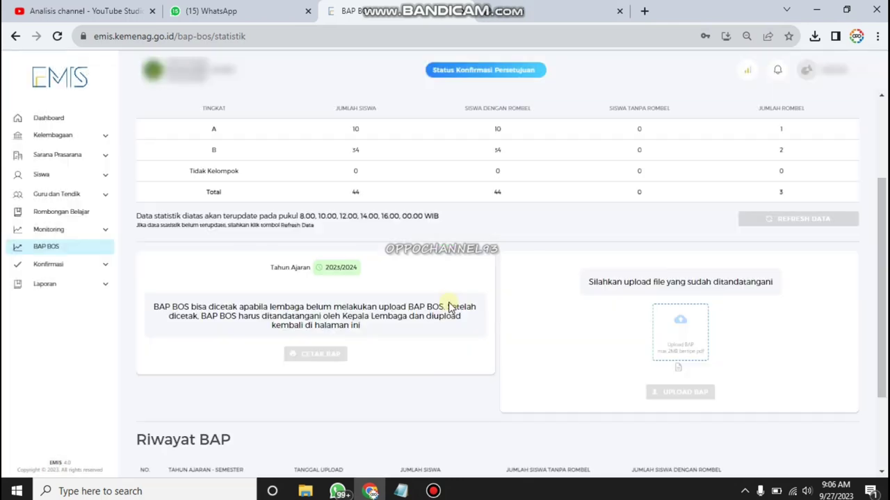
Check the upload entry in the Riwayat BAP table and the BAP BOS schedule status, and return to the student statistics
{"action": "scroll", "coordinate": [575, 306], "scroll_direction": "down", "scroll_amount": 3}
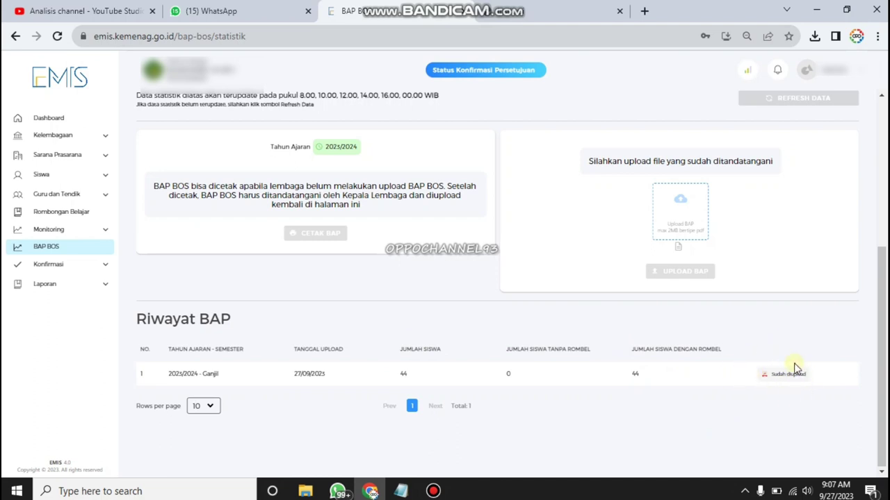
{"action": "scroll", "coordinate": [340, 165], "scroll_direction": "up", "scroll_amount": 4}
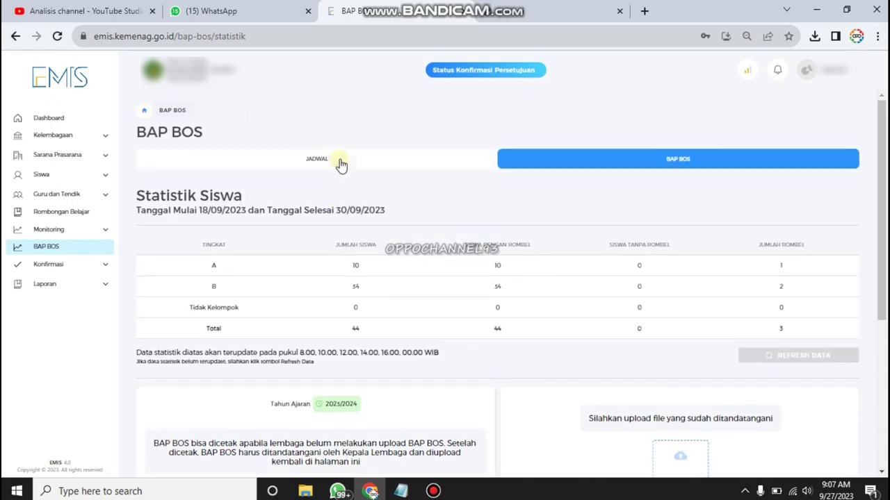
{"action": "left_click", "coordinate": [333, 164]}
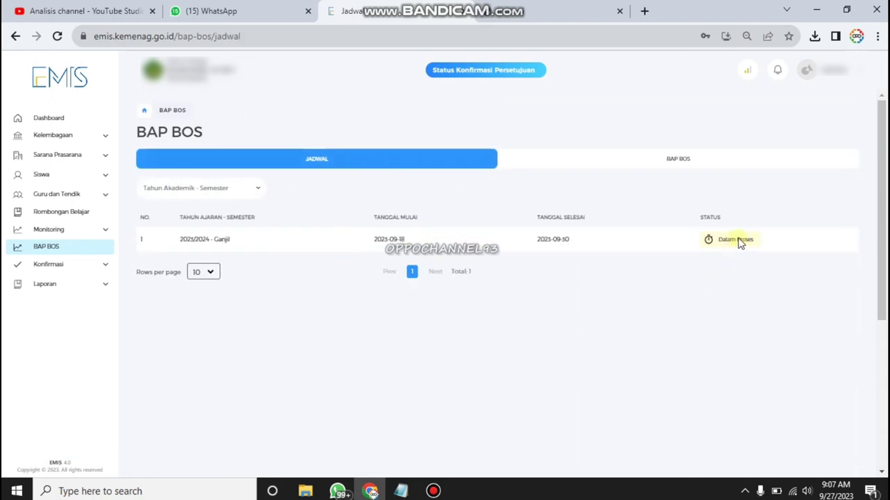
{"action": "left_click", "coordinate": [672, 155]}
{"action": "scroll", "coordinate": [629, 292], "scroll_direction": "down", "scroll_amount": 4}
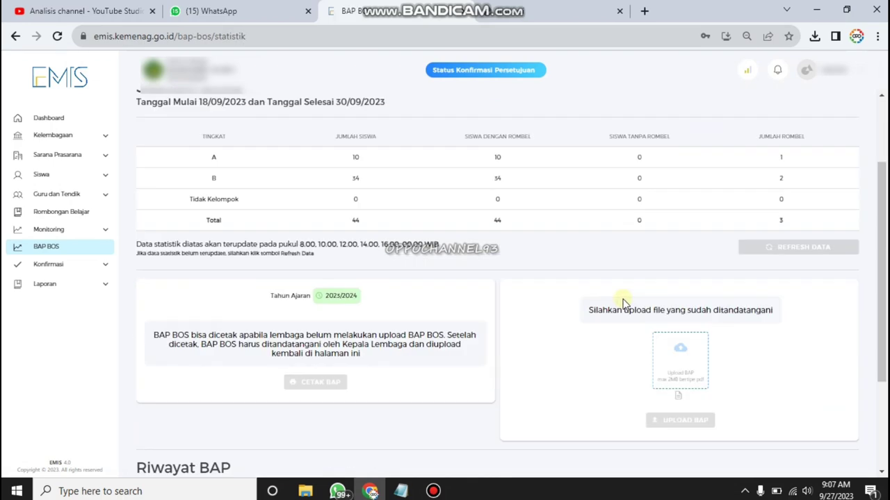